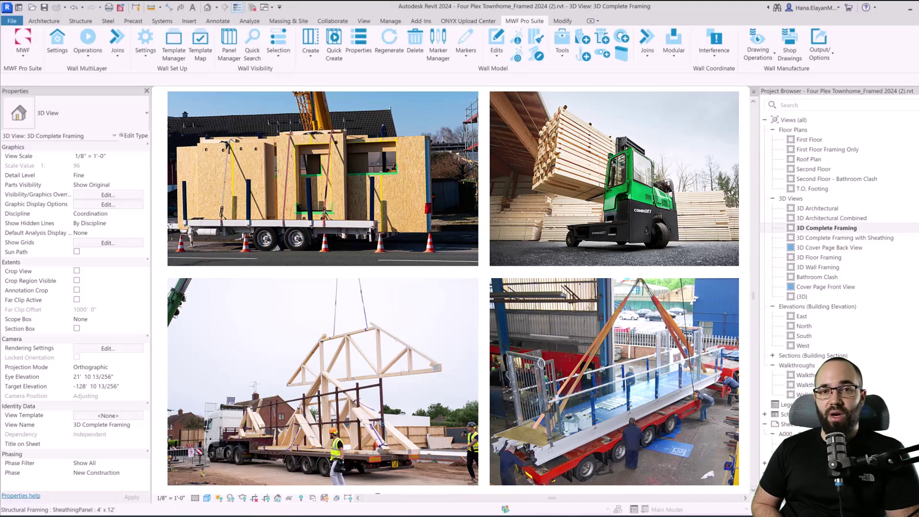
Step: Show the ONYX Upload Center panel for the Balkan Architect project from the Revit ribbon
left_click(468, 21)
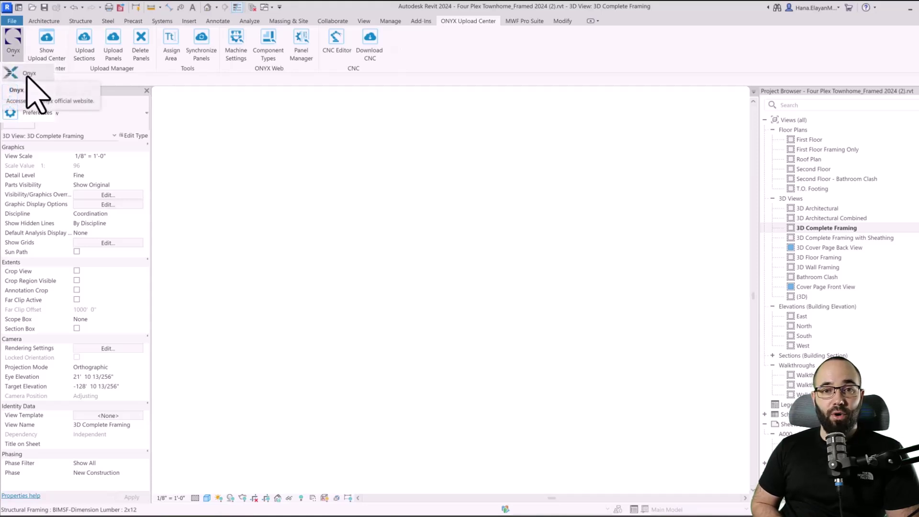
left_click(46, 39)
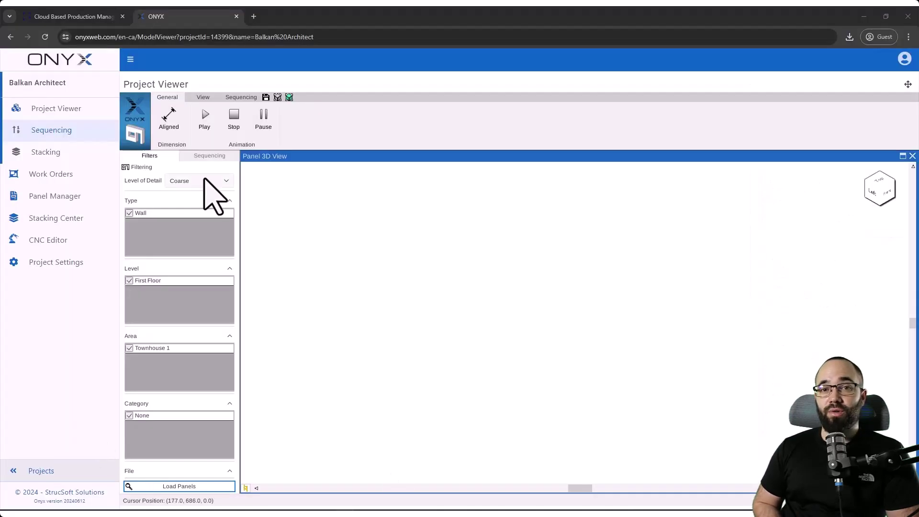
Step: Load the townhouse wall panels into the 3D view and play the sequence animation
left_click(204, 180)
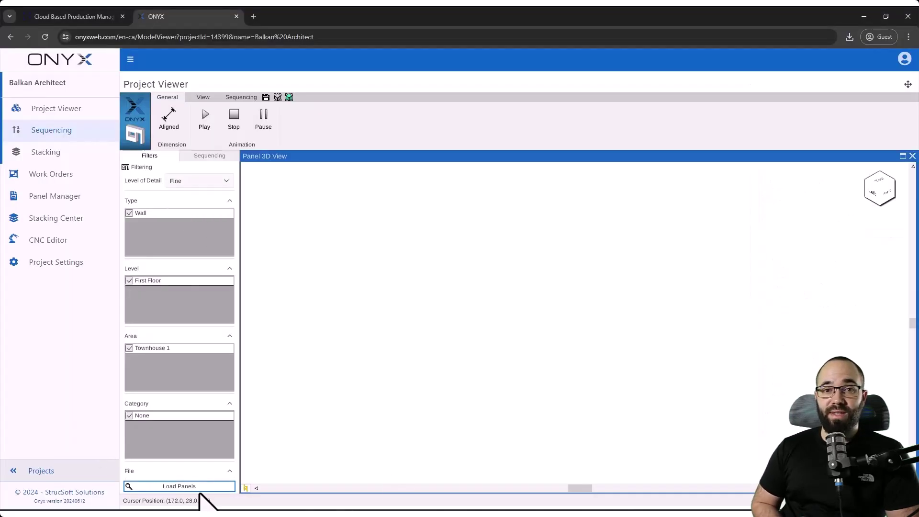
left_click(179, 486)
mouse_move(551, 410)
left_mouse_down()
mouse_move(529, 447)
mouse_move(431, 461)
mouse_move(505, 438)
mouse_move(495, 449)
left_mouse_up()
left_click(204, 117)
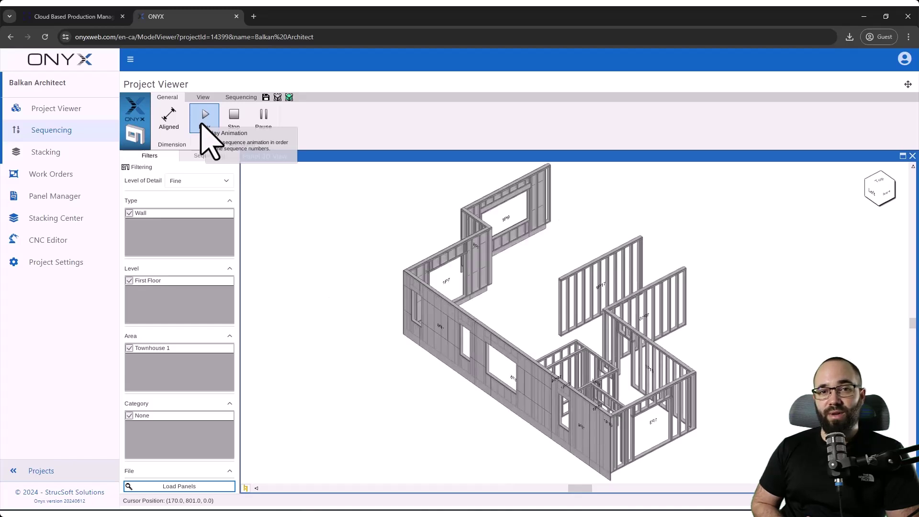
Step: Trial-sequence three wall panels, then cancel the sequencing to reset panel colours
left_click(240, 98)
left_click(170, 119)
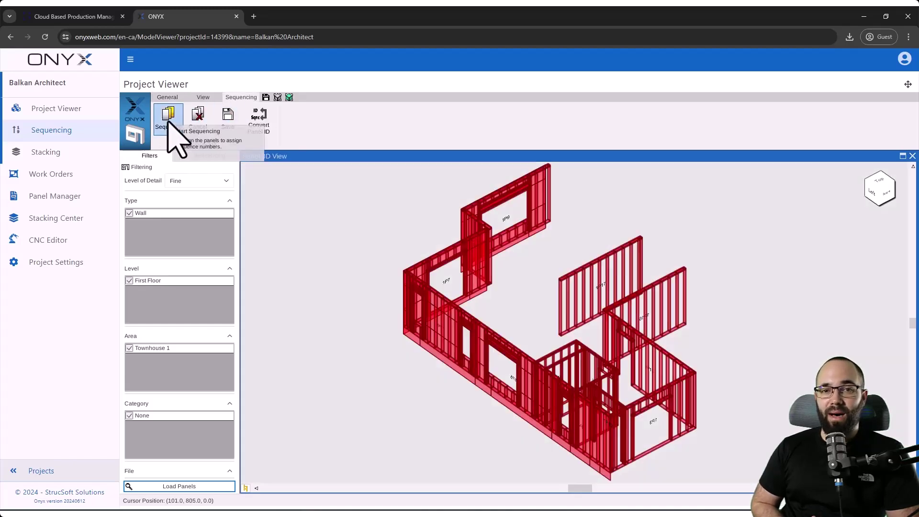
left_click(456, 367)
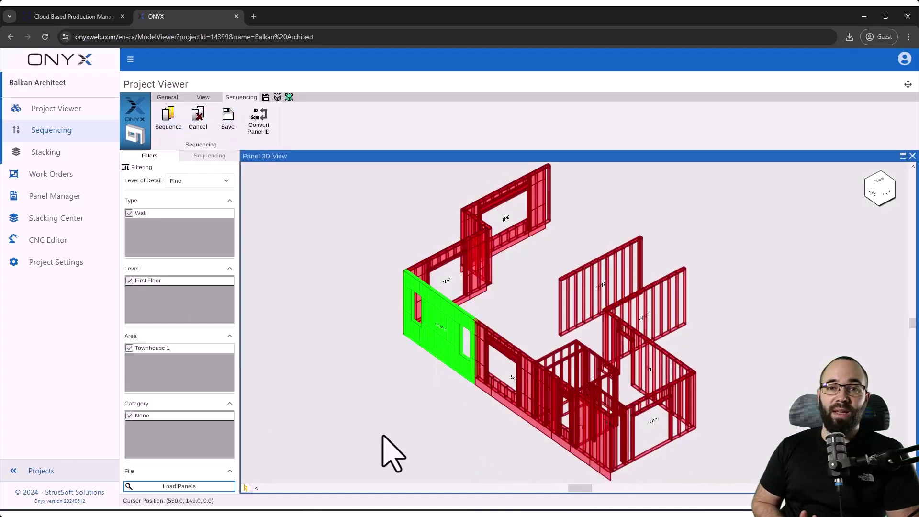
scroll(309, 370, "up", 3)
left_click(309, 345)
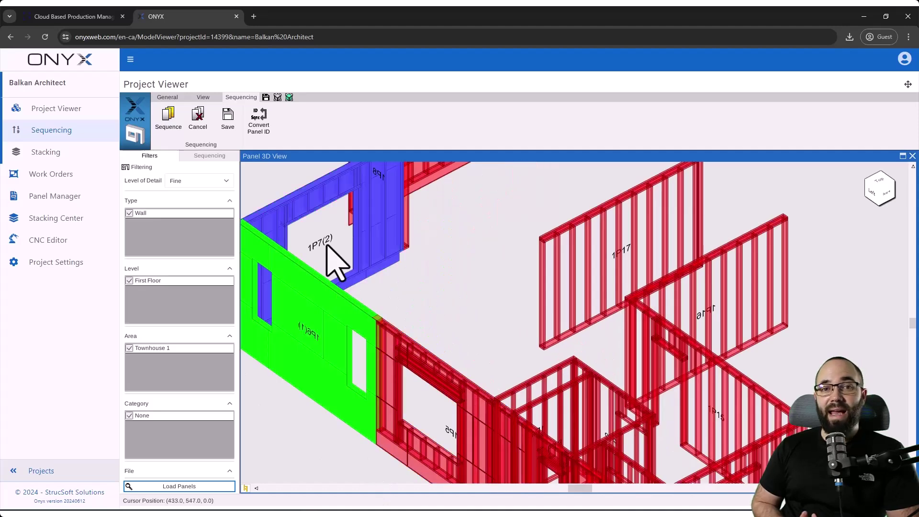
scroll(328, 257, "down", 3)
left_click(524, 247)
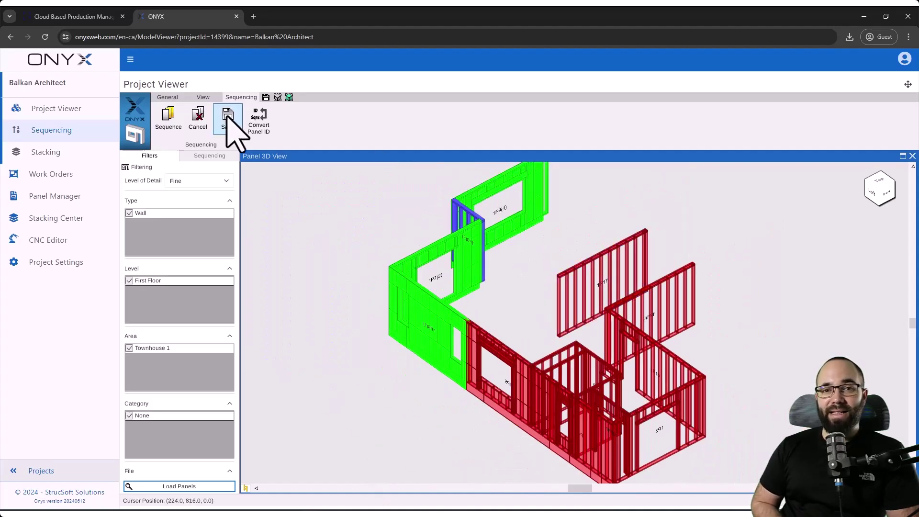
left_click(199, 118)
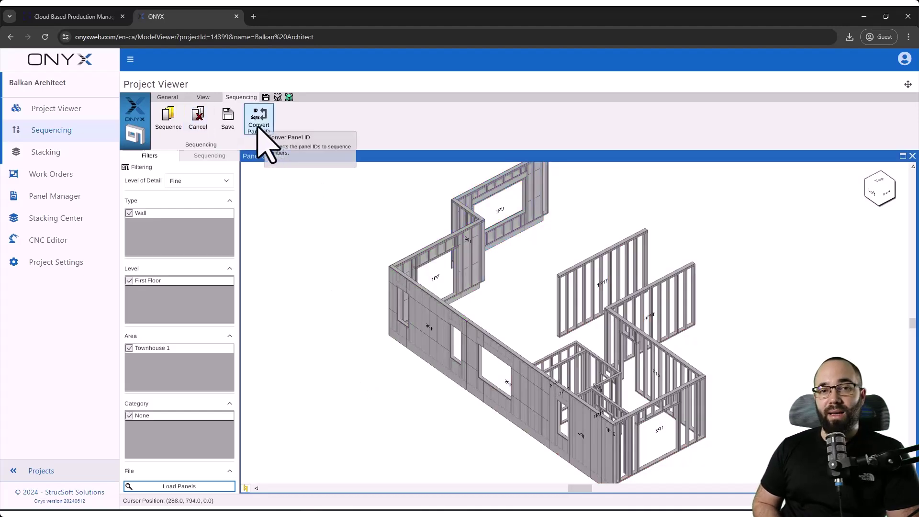
scroll(379, 277, "up", 2)
scroll(287, 244, "up", 2)
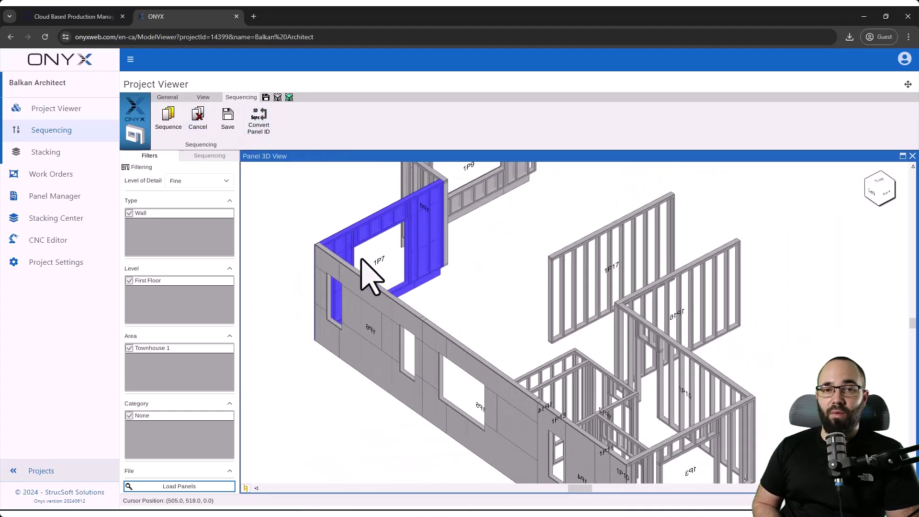
scroll(369, 272, "down", 3)
scroll(345, 390, "up", 4)
scroll(345, 390, "down", 4)
scroll(402, 391, "down", 2)
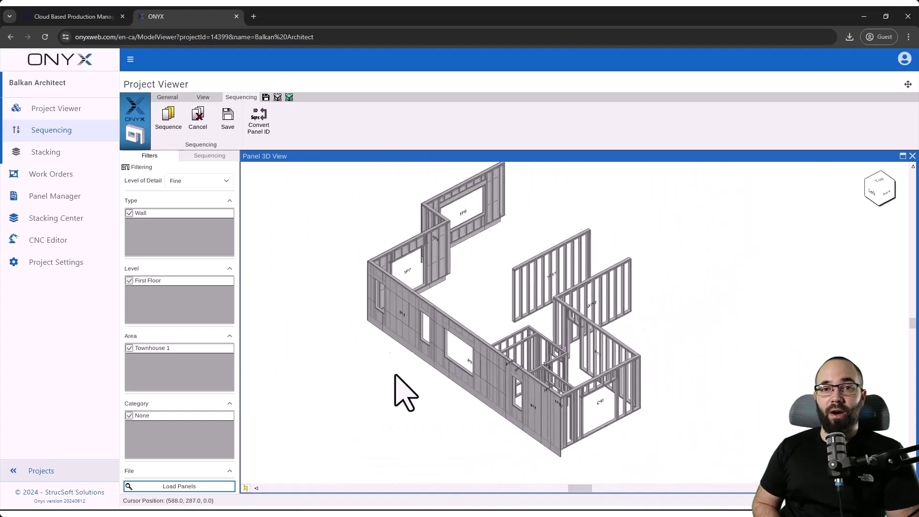
Step: Convert panel IDs to sequence numbers, replay the animation, and go to Stacking sessions
left_click(264, 124)
left_click(558, 312)
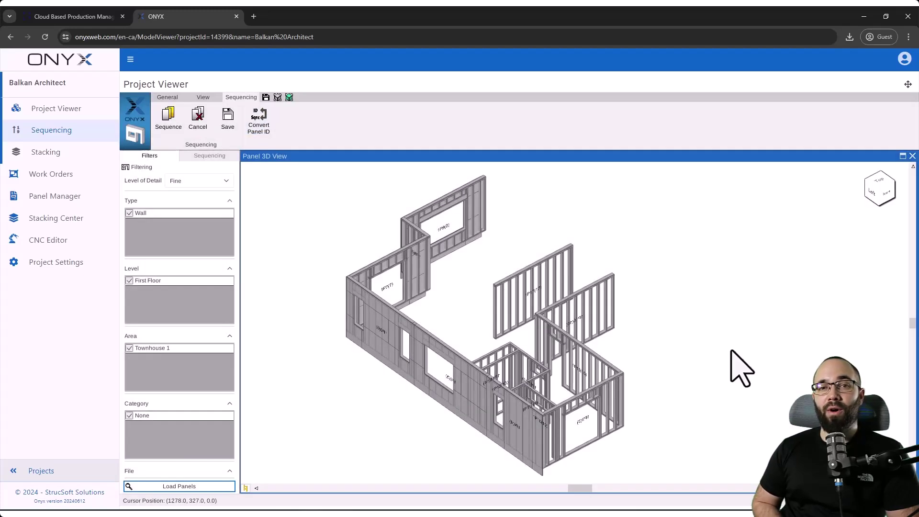
left_click(170, 122)
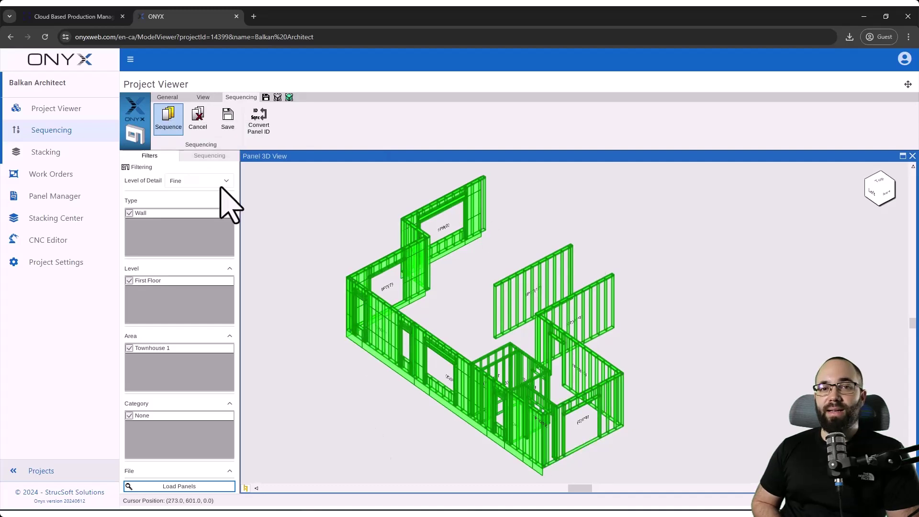
left_click(167, 98)
left_click(204, 119)
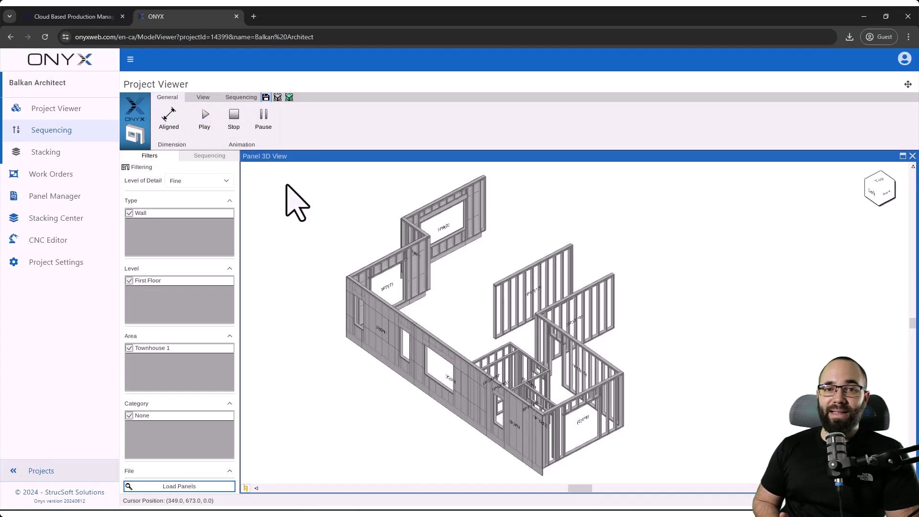
left_click(43, 152)
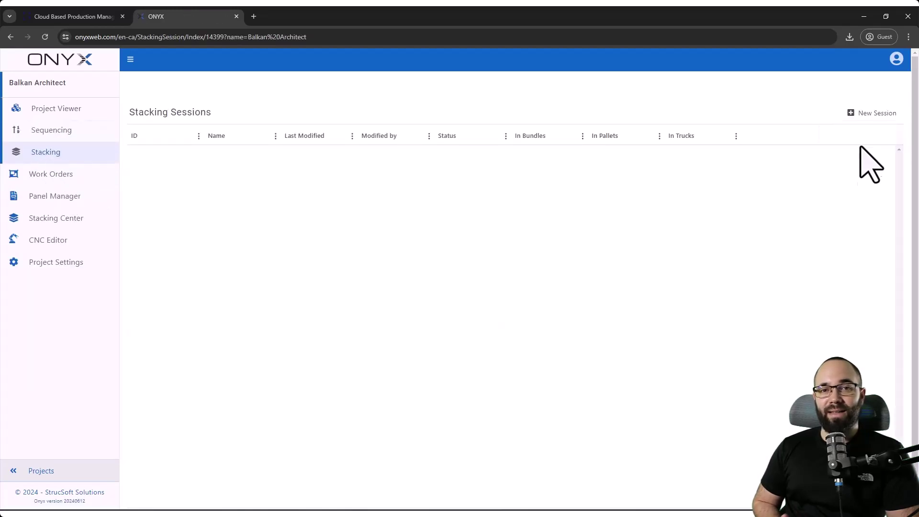
Step: Create a new stacking session and show its list of townhouse panels
left_click(870, 112)
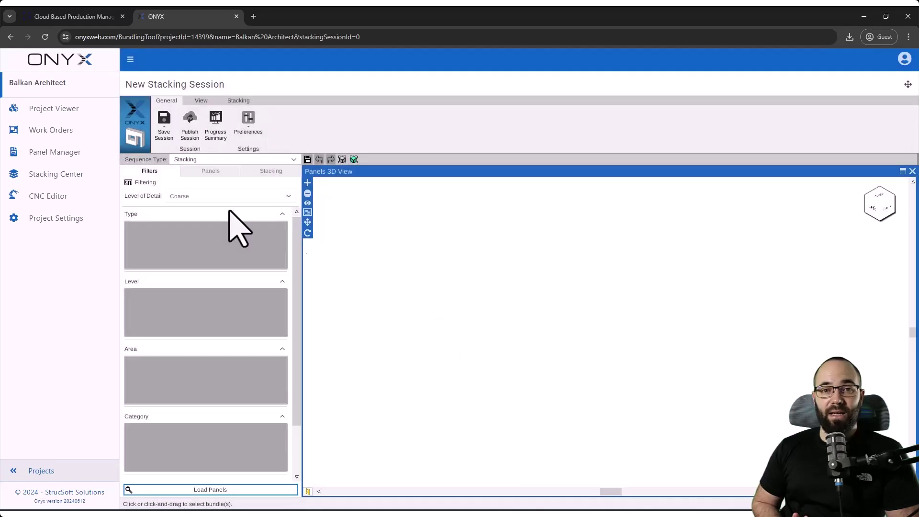
left_click(210, 491)
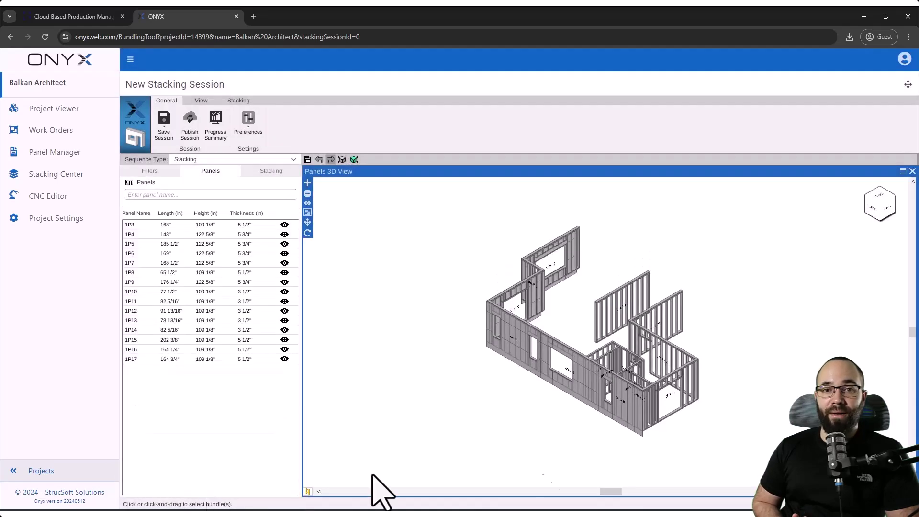
left_click(239, 101)
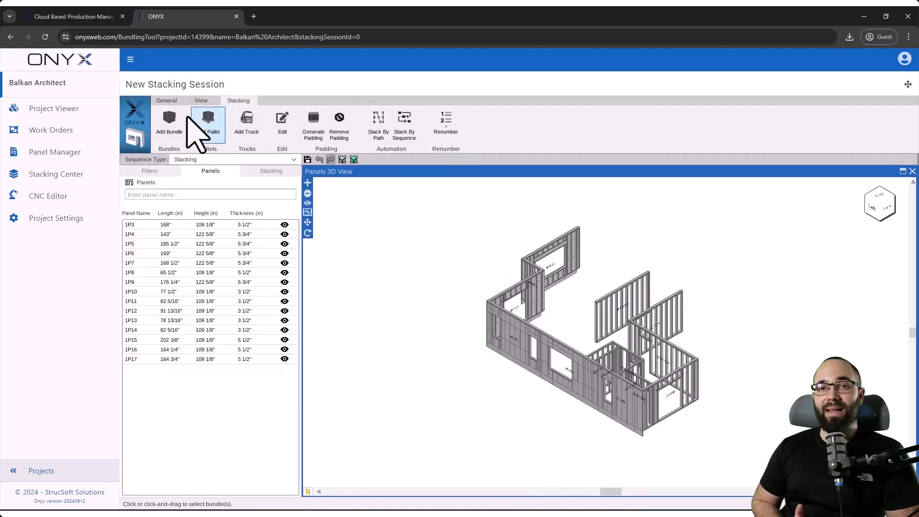
Step: Build a trial bundle of five wall panels including 1P8, then discard it
left_click(172, 124)
left_click(477, 430)
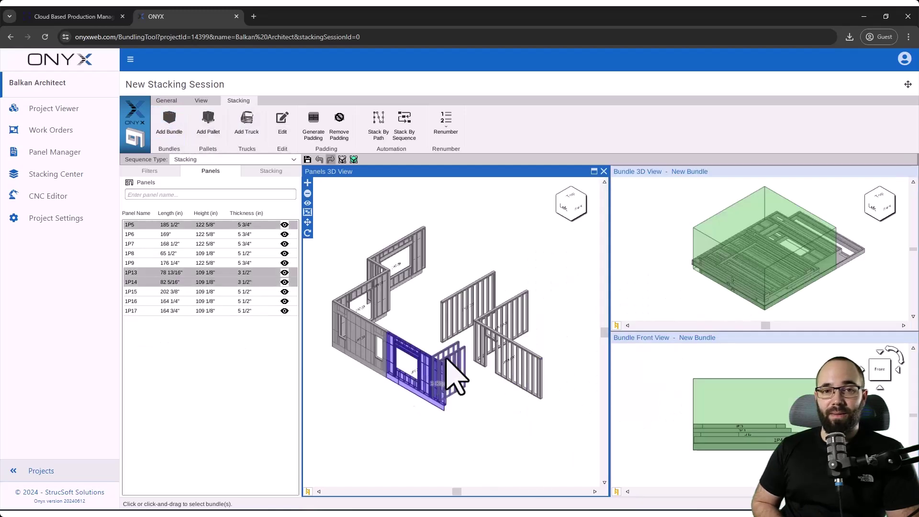
left_click(450, 374)
left_click(370, 359)
left_click(362, 309)
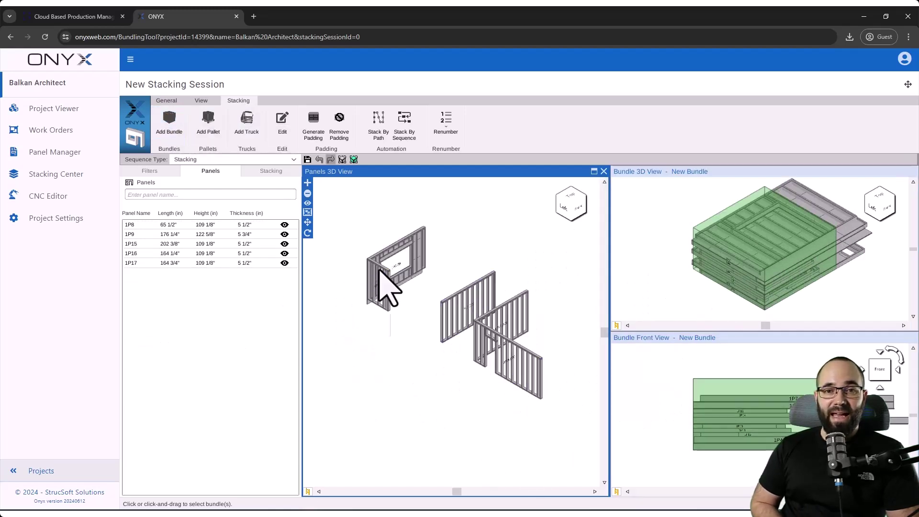
left_click(380, 287)
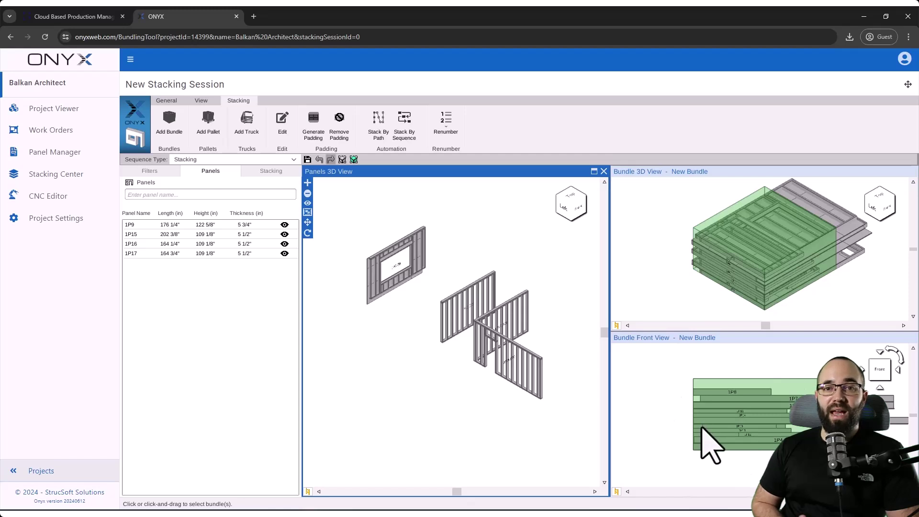
left_click(655, 264)
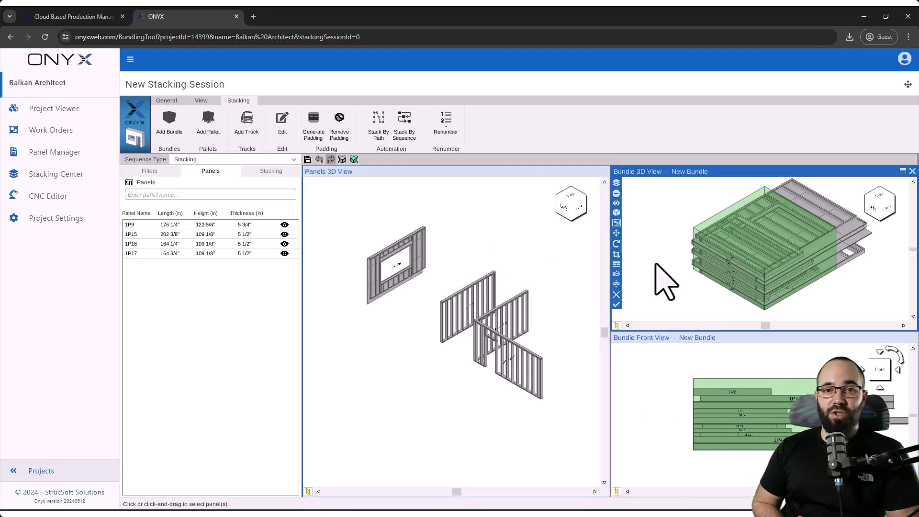
left_click(616, 296)
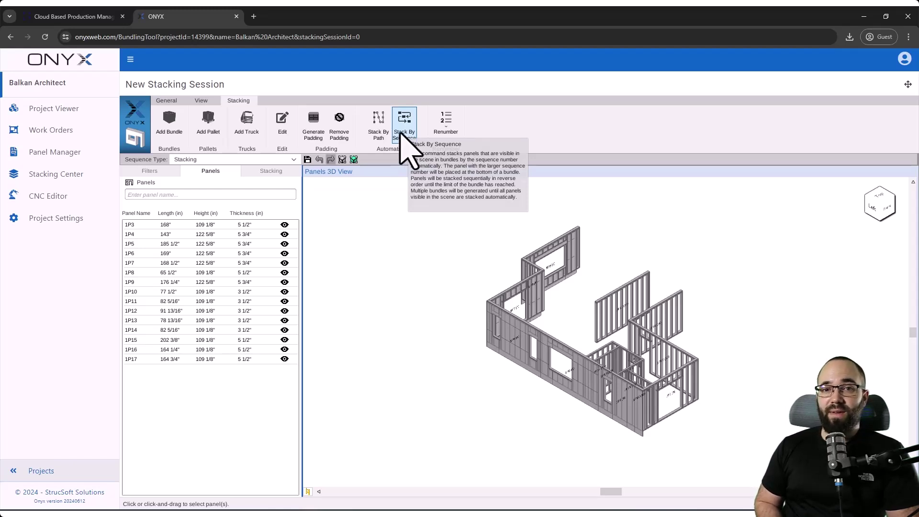
Step: Stack all panels by sequence with Training Bundle and renumber them Bundle001 and Bundle002
left_click(404, 122)
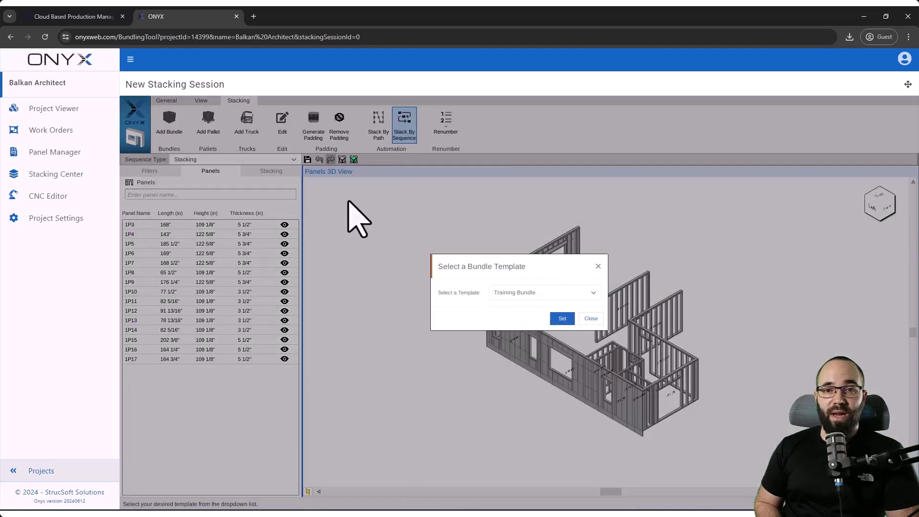
left_click(563, 319)
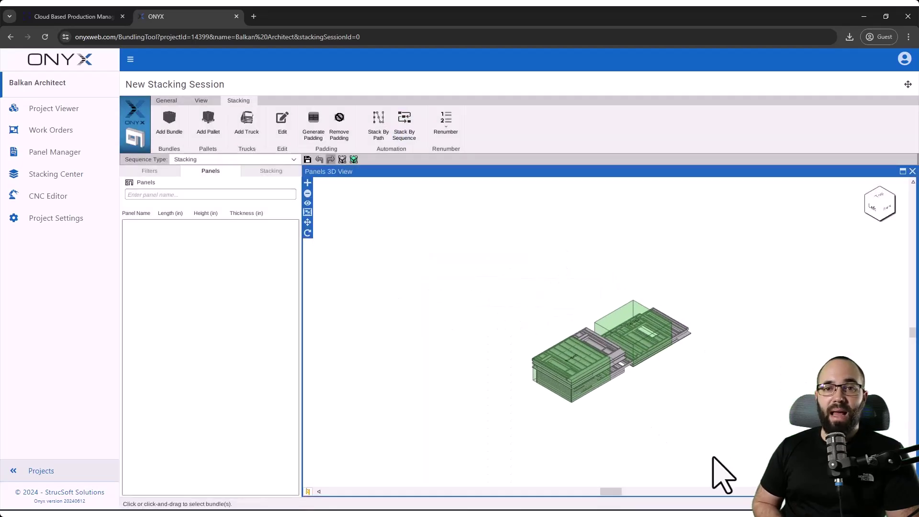
scroll(502, 359, "up", 2)
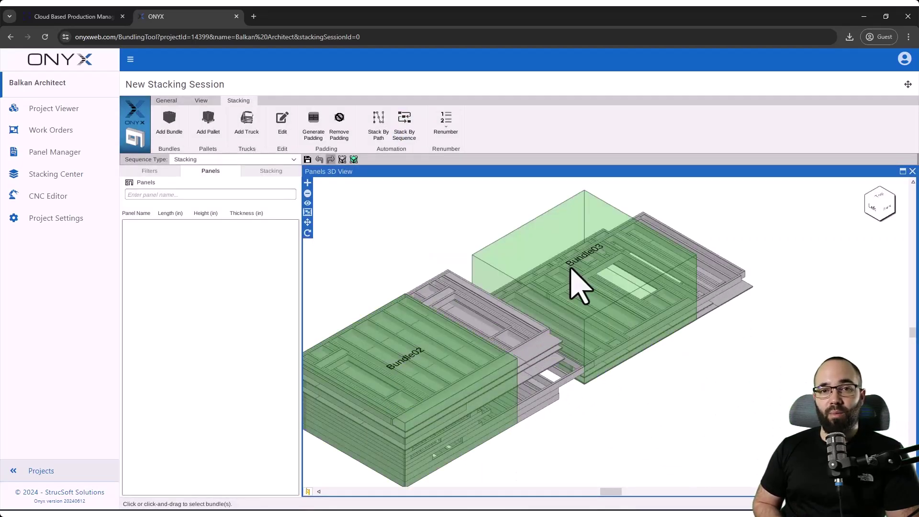
left_click(445, 129)
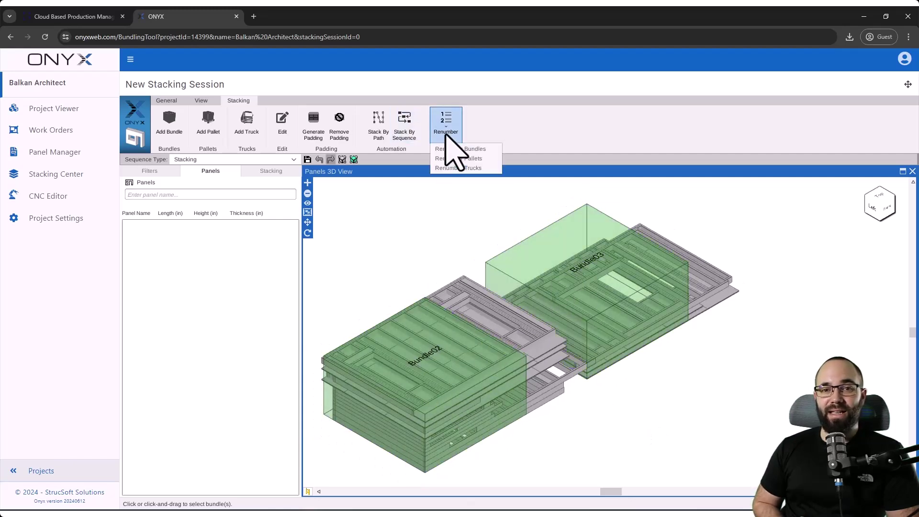
left_click(446, 149)
left_click(590, 335)
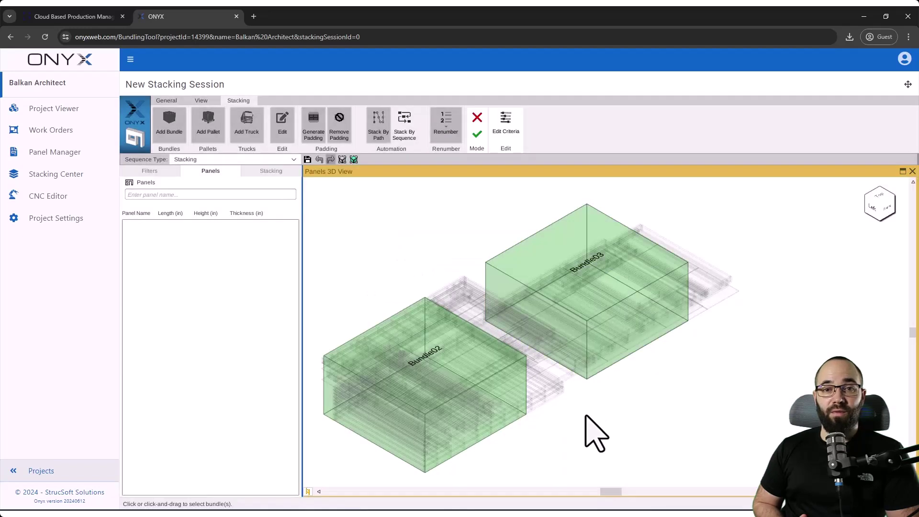
left_click(477, 135)
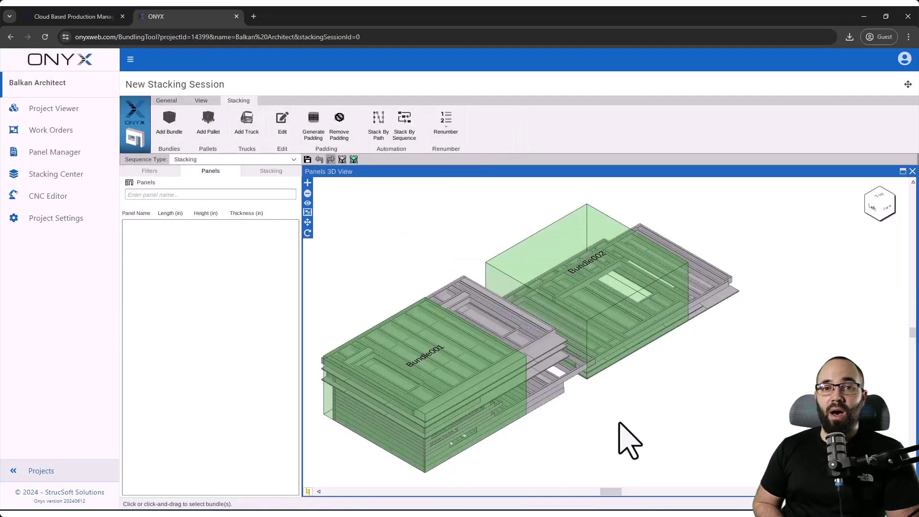
Step: Rearrange and rotate Bundle001's top panels, including 1P7, and shrink the bundle to fit
left_click(470, 388)
left_click(630, 291)
left_click(780, 390)
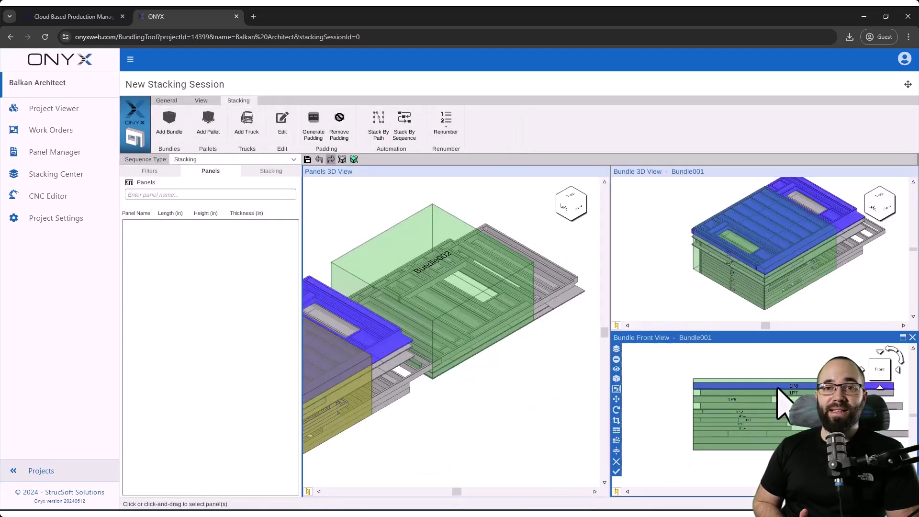
left_click(615, 400)
left_click(775, 348)
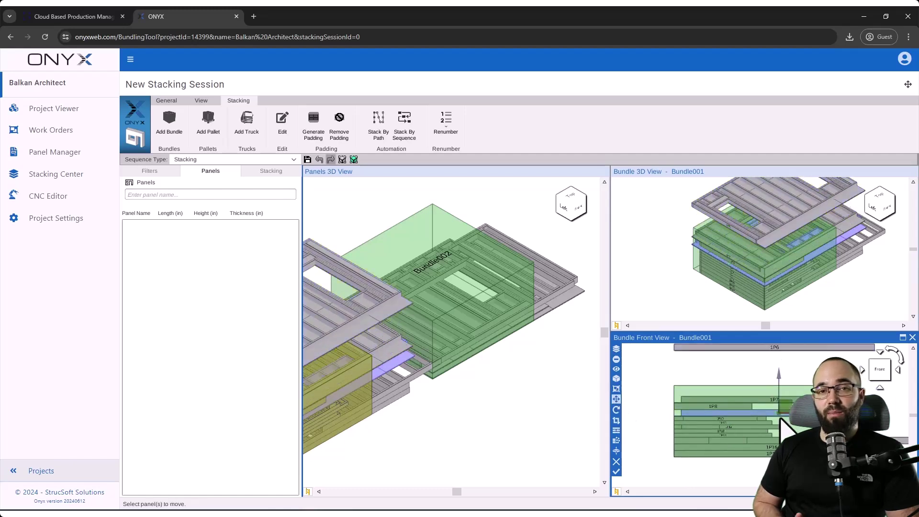
left_click(749, 415)
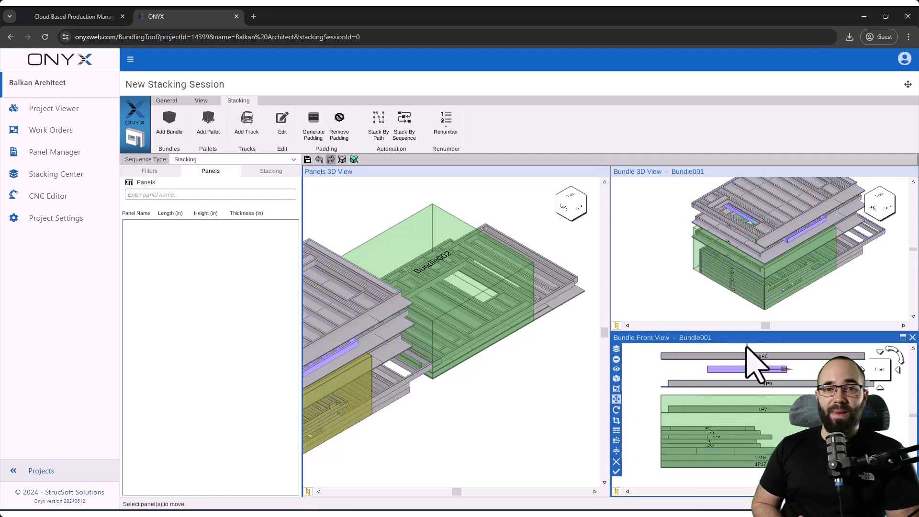
left_click(615, 430)
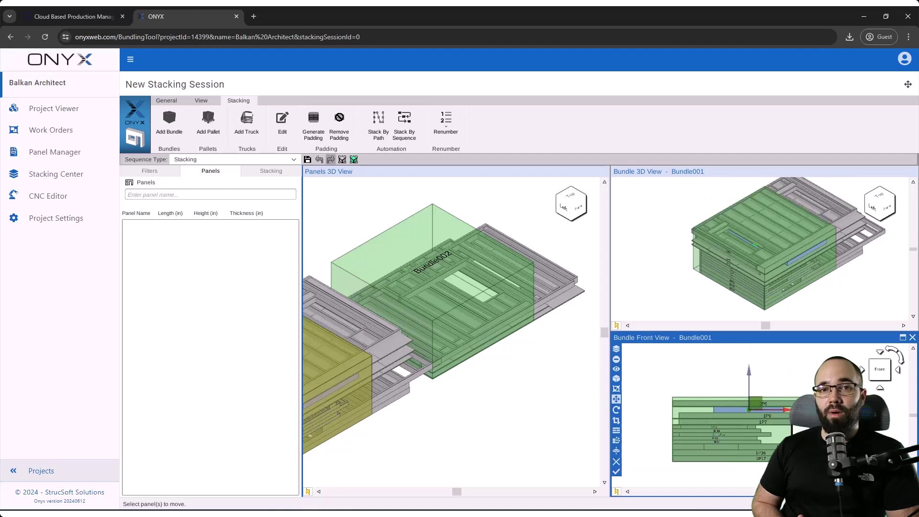
left_click(746, 412)
left_click(615, 410)
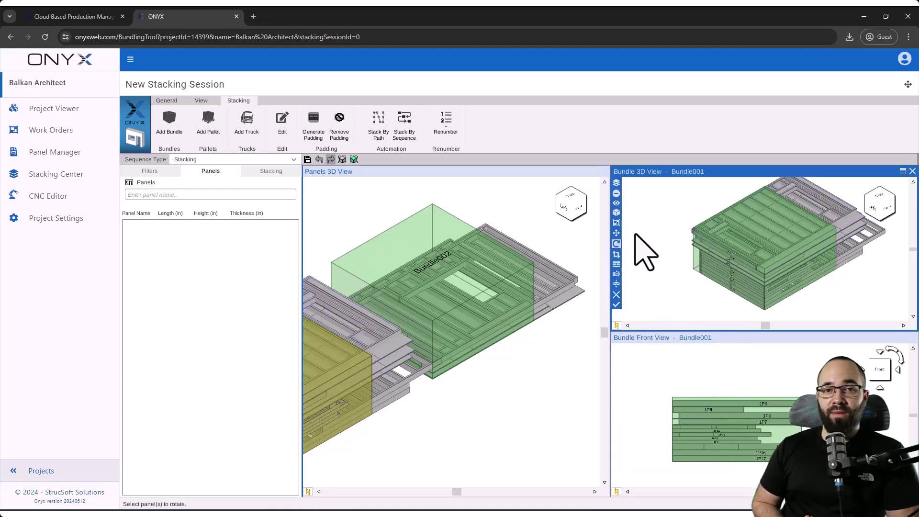
left_click(615, 255)
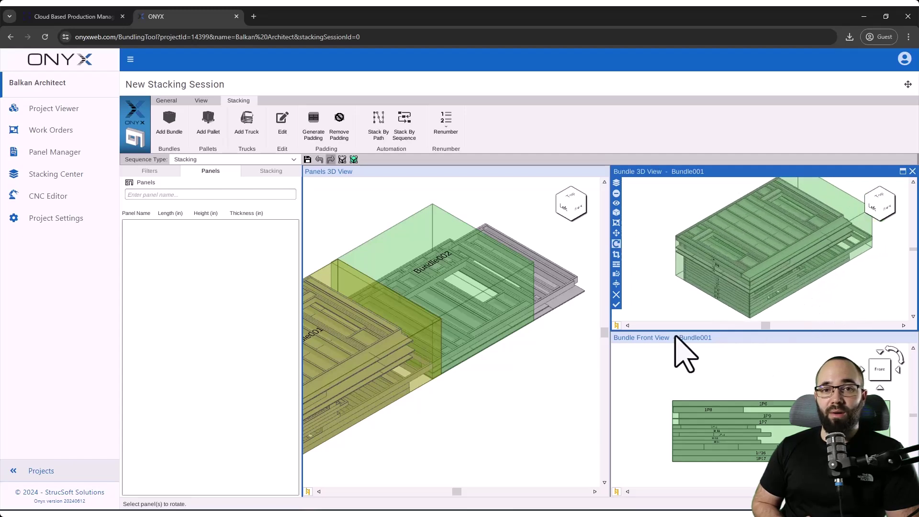
left_click(616, 304)
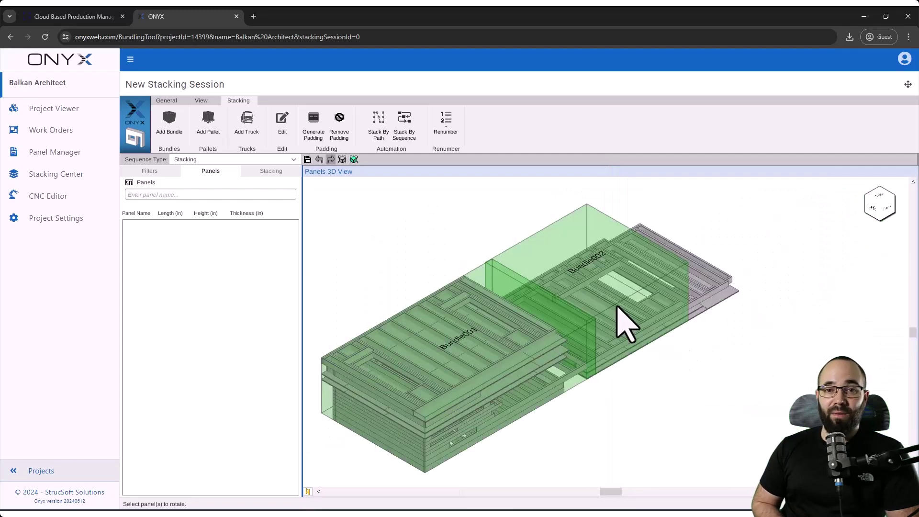
Step: Inspect Bundle002's detail views and select Bundle002 for moving
left_click(678, 288)
left_click(614, 226)
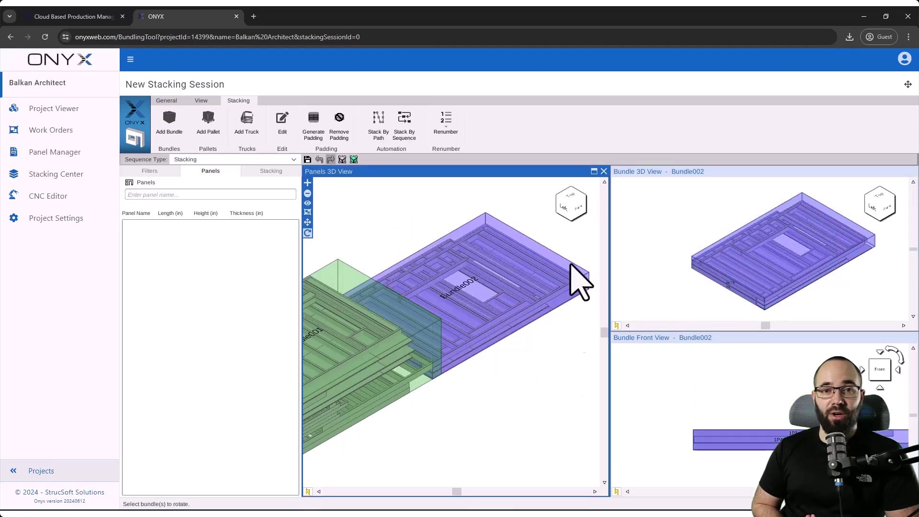
left_click(616, 305)
left_click(749, 294)
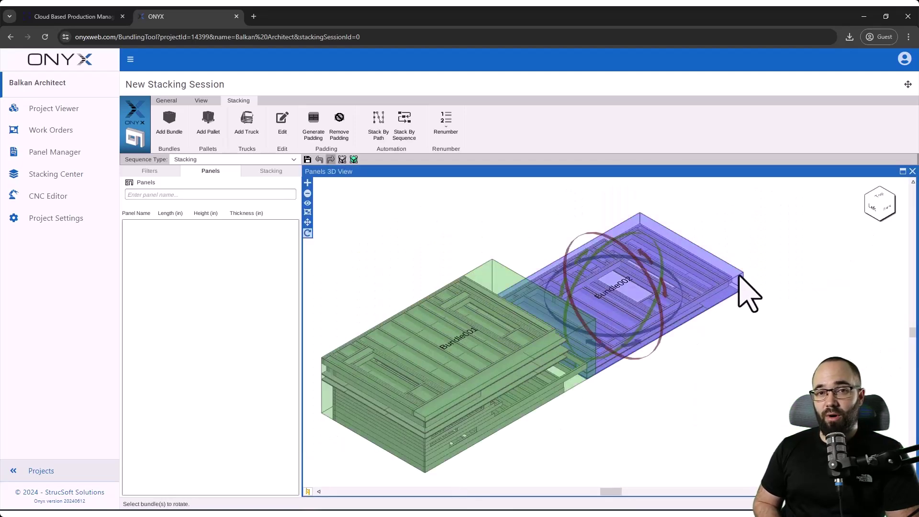
left_click(661, 287)
scroll(718, 374, "down", 5)
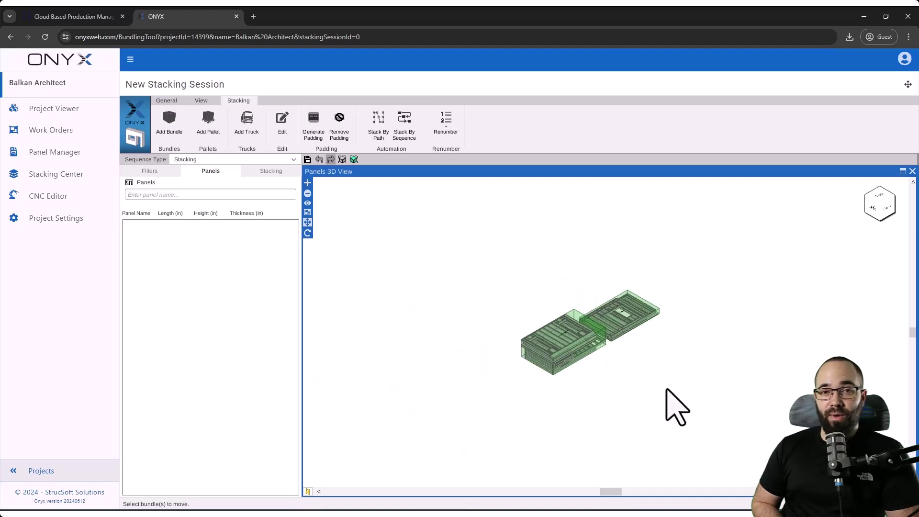
Step: Add a new truck and load Bundle001 and Bundle002 onto its bed
left_click(247, 123)
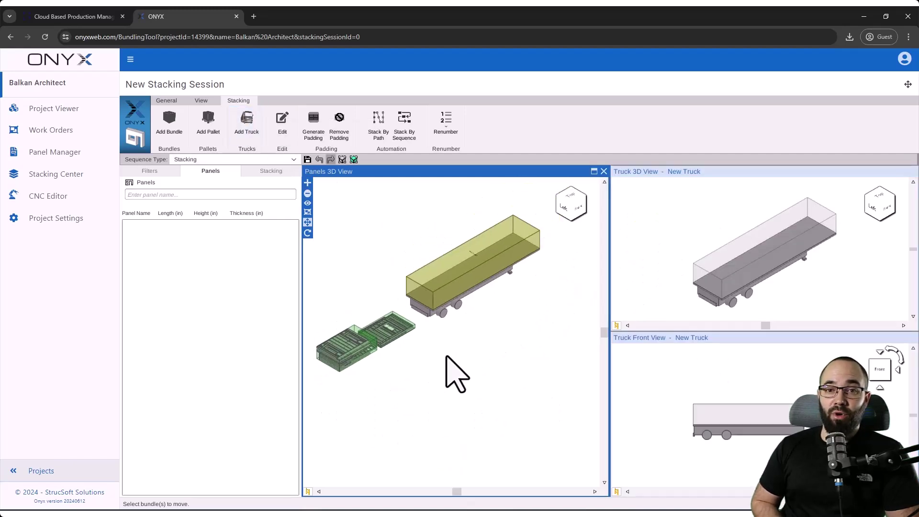
left_click(343, 356)
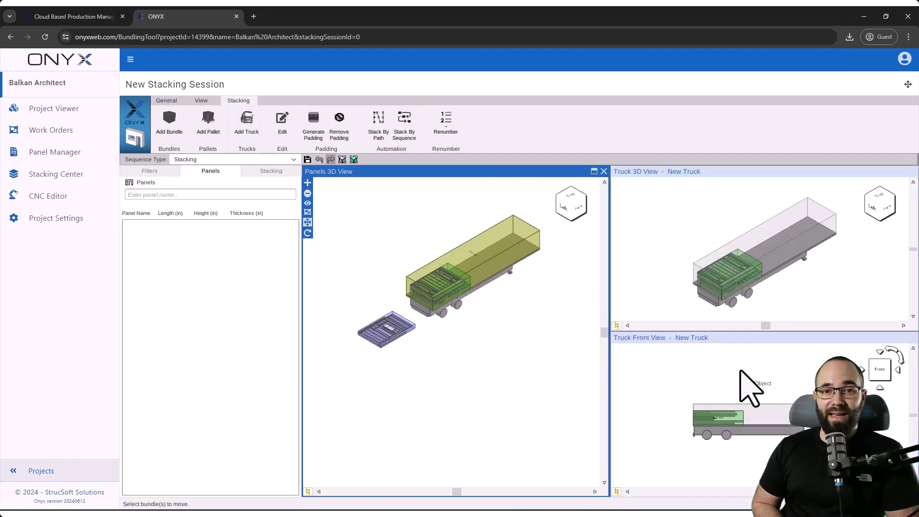
left_click(722, 459)
left_click_drag(737, 416, 787, 425)
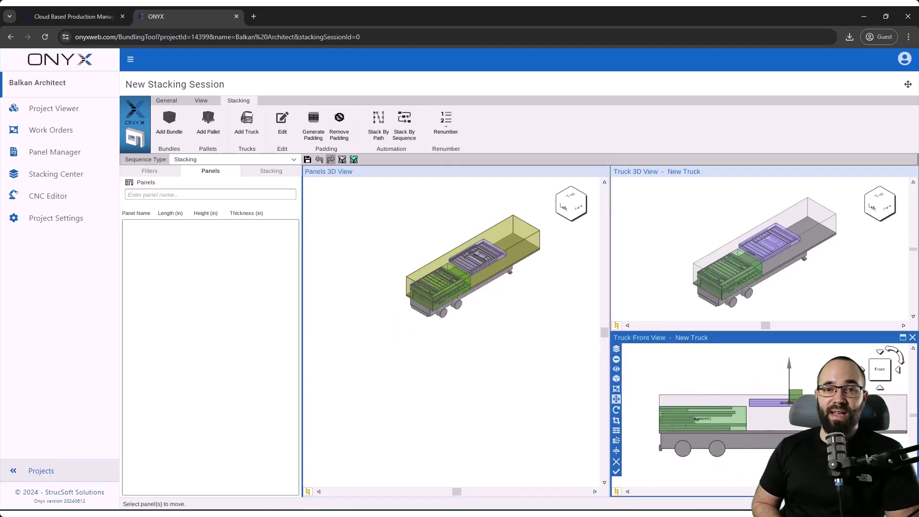
left_click(616, 472)
scroll(467, 399, "up", 2)
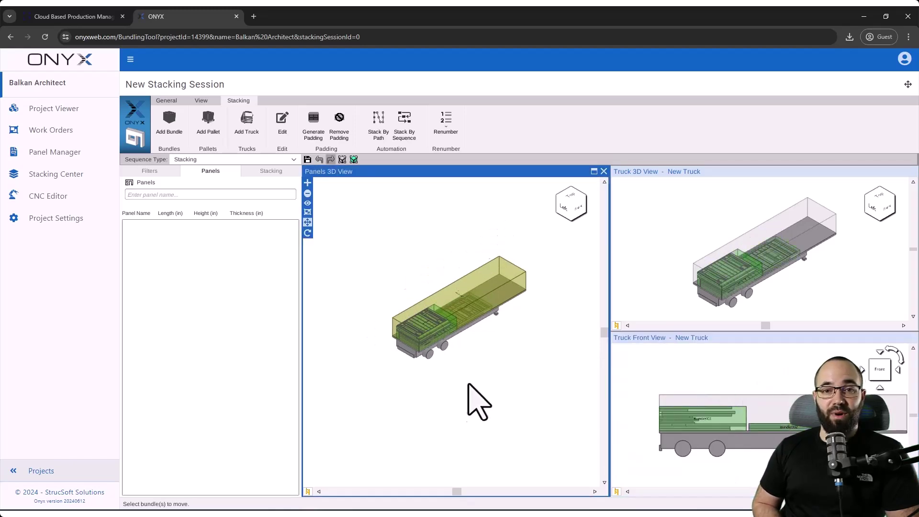
scroll(461, 394, "up", 2)
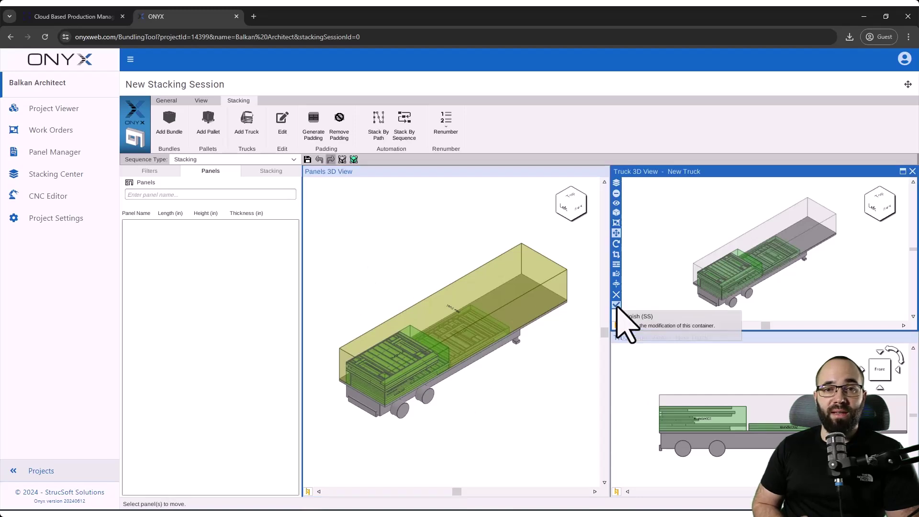
left_click(617, 305)
left_click(595, 345)
middle_click_drag(635, 413, 722, 366)
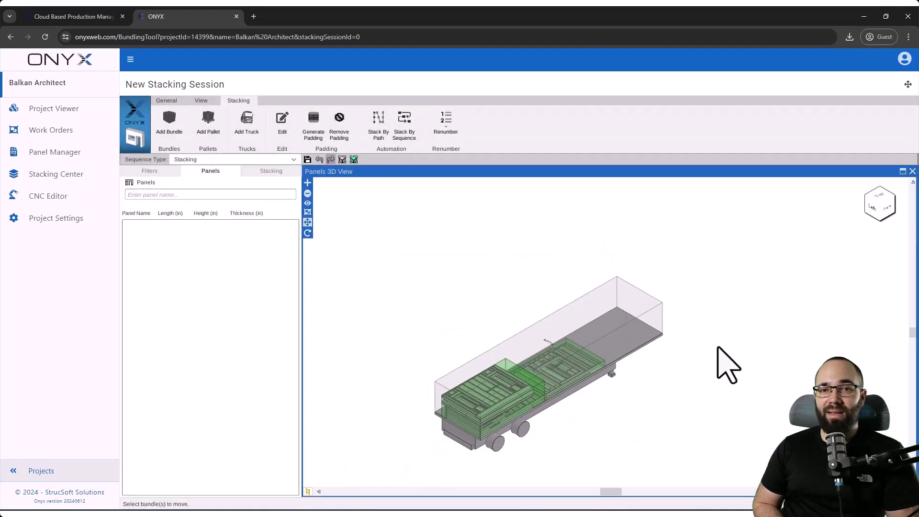
Step: Save the stacking session as '1' and publish it, dismissing both notices
left_click(166, 101)
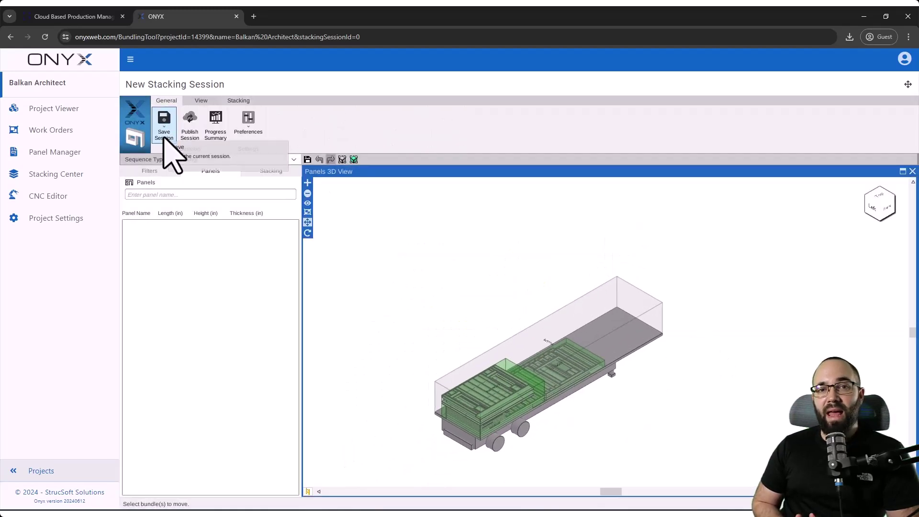
left_click(164, 133)
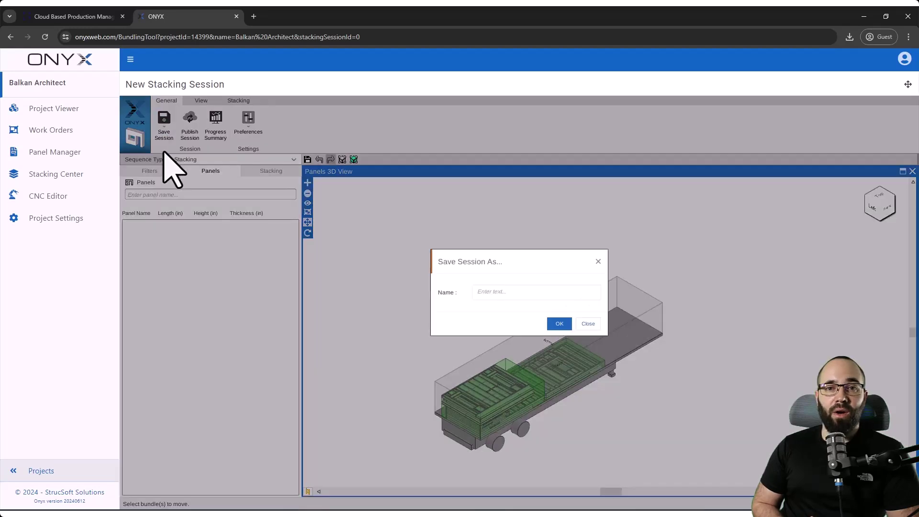
left_click(531, 293)
type("1")
left_click(561, 323)
left_click(589, 323)
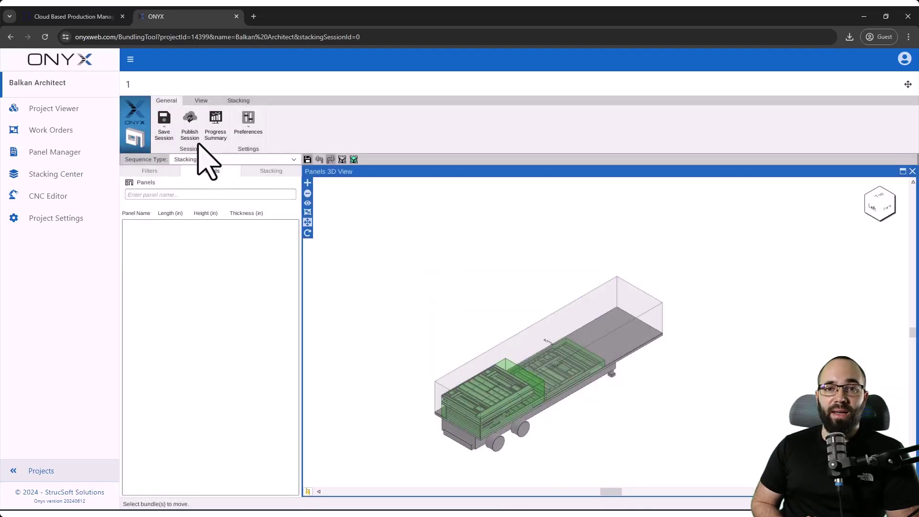
left_click(191, 128)
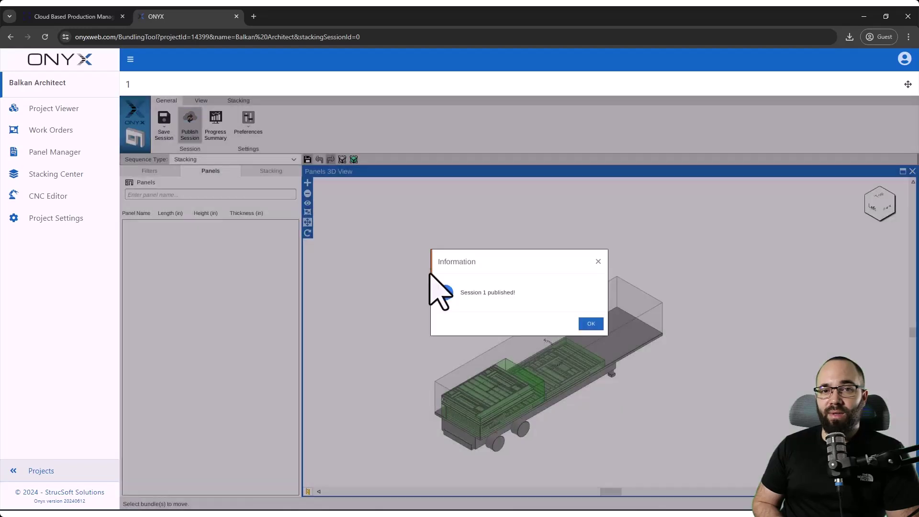
left_click(589, 323)
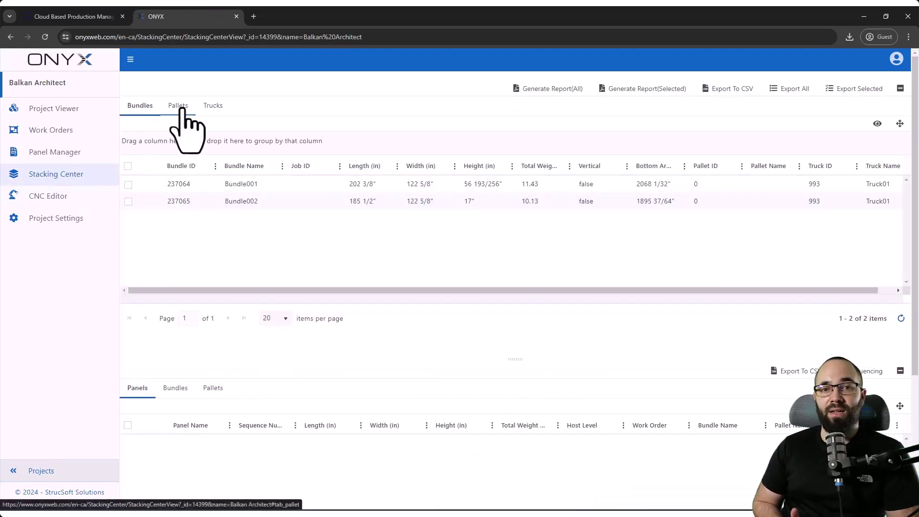
Step: Browse the Pallets, Trucks and Bundles lists and view Bundle001's panels
left_click(178, 110)
left_click(213, 108)
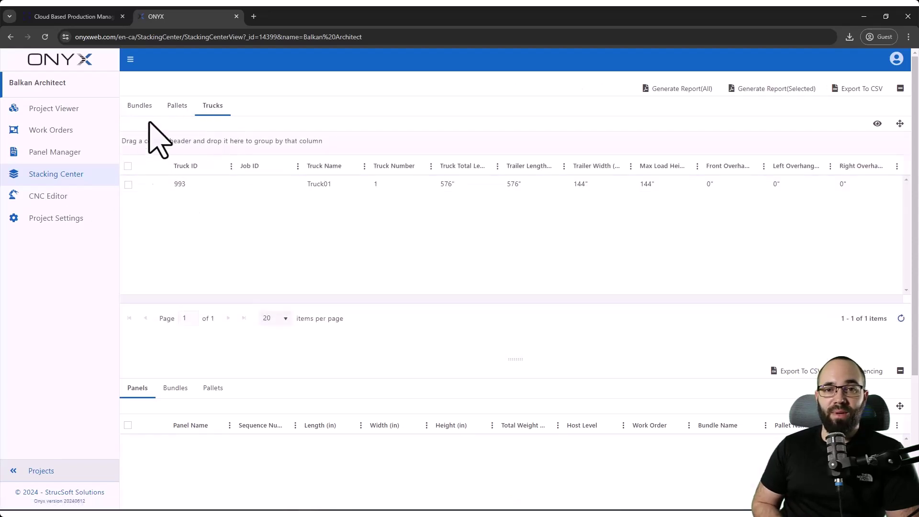
left_click(139, 105)
left_click(127, 184)
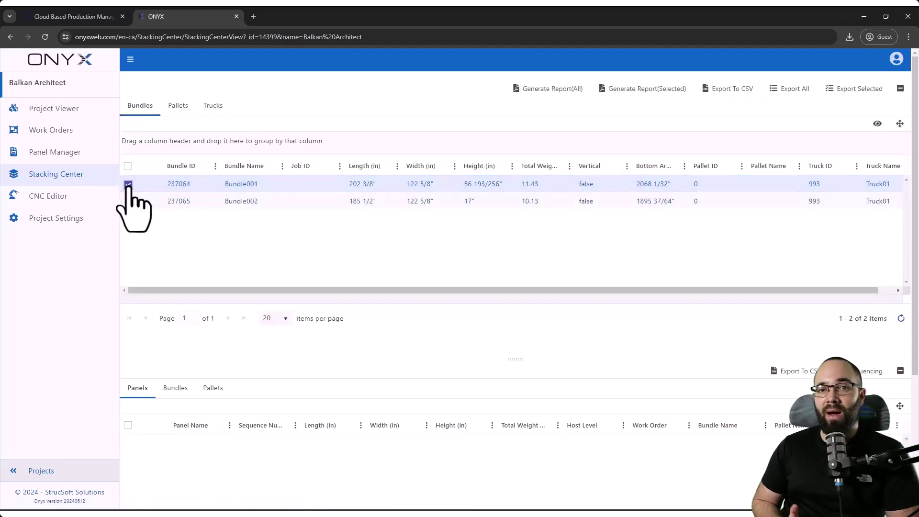
left_click_drag(229, 190, 261, 186)
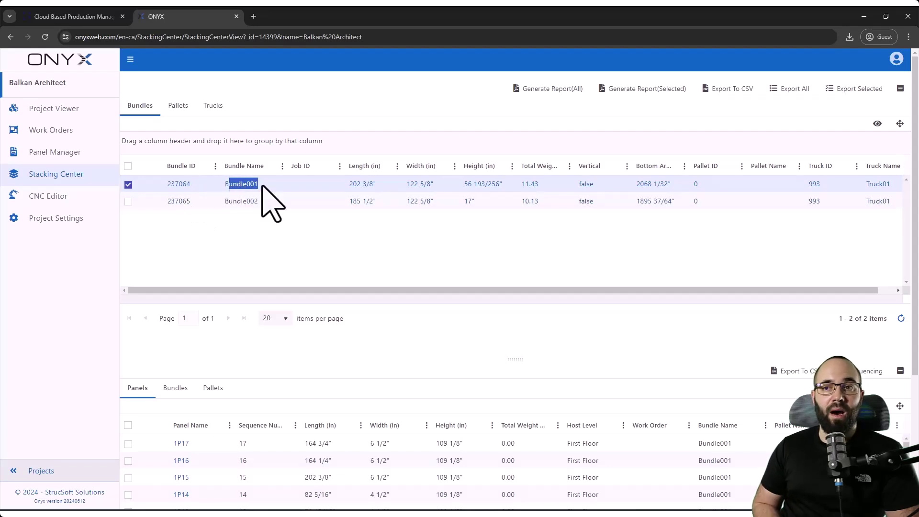
scroll(244, 224, "down", 2)
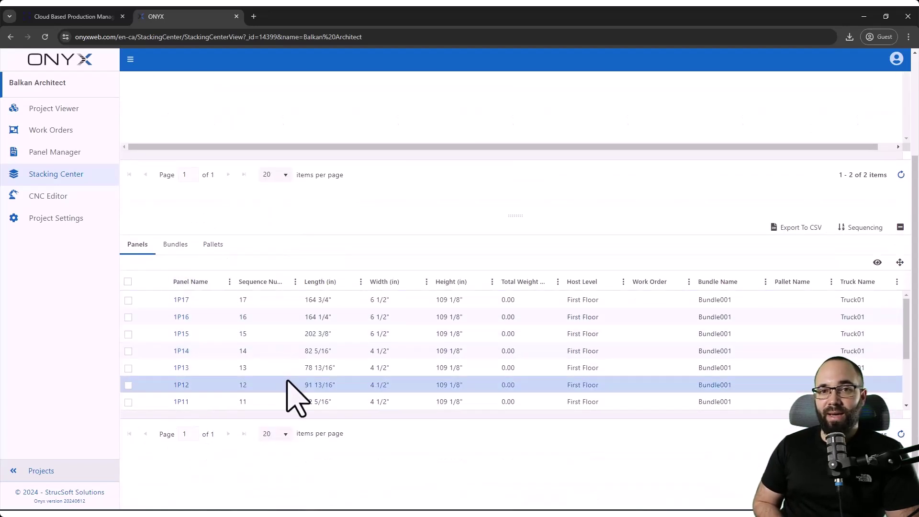
scroll(273, 367, "up", 2)
Step: Generate a report for Truck01, then save and open the resulting PDF
left_click(213, 106)
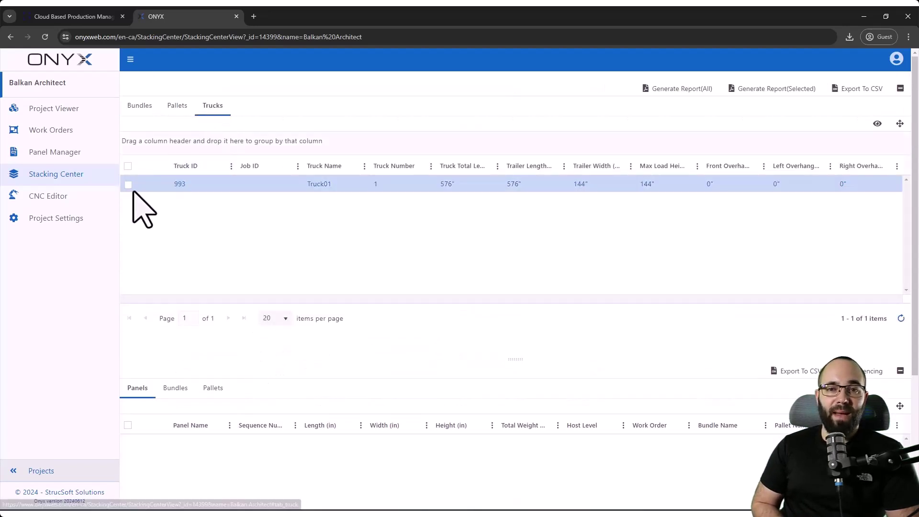
left_click(128, 184)
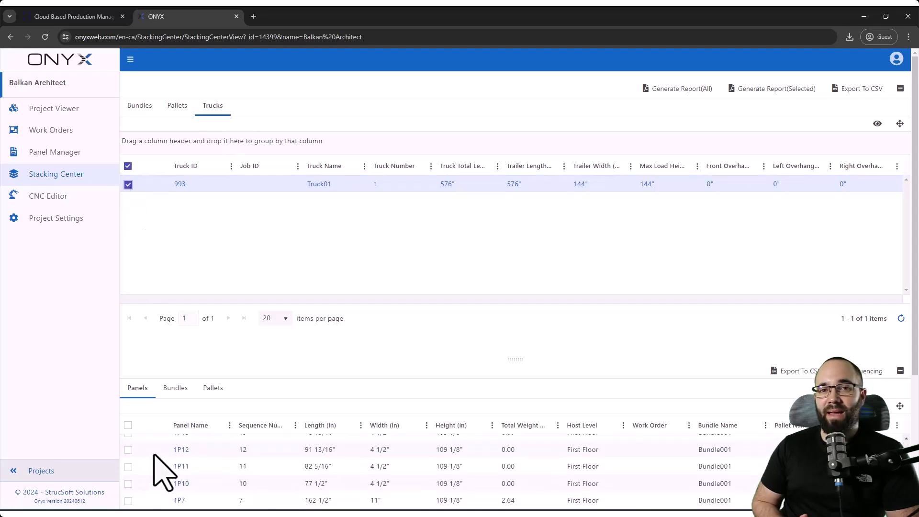
left_click(176, 387)
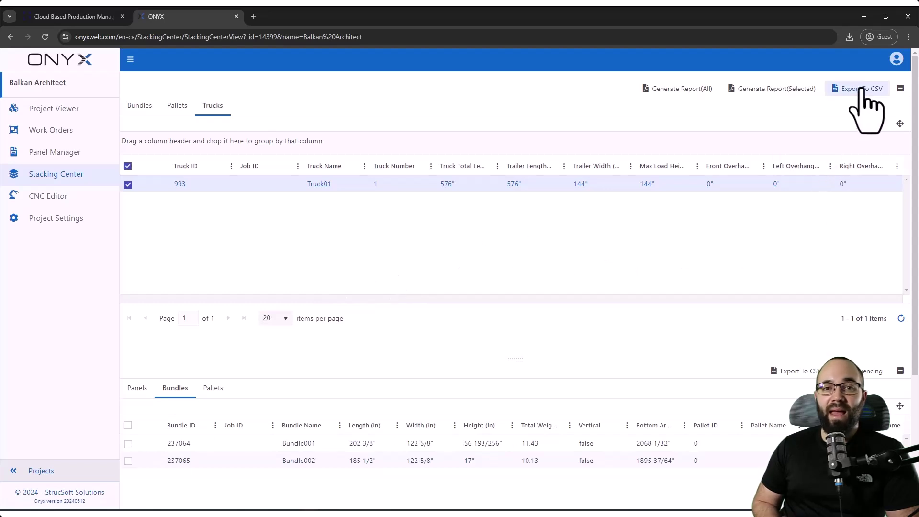
left_click(782, 89)
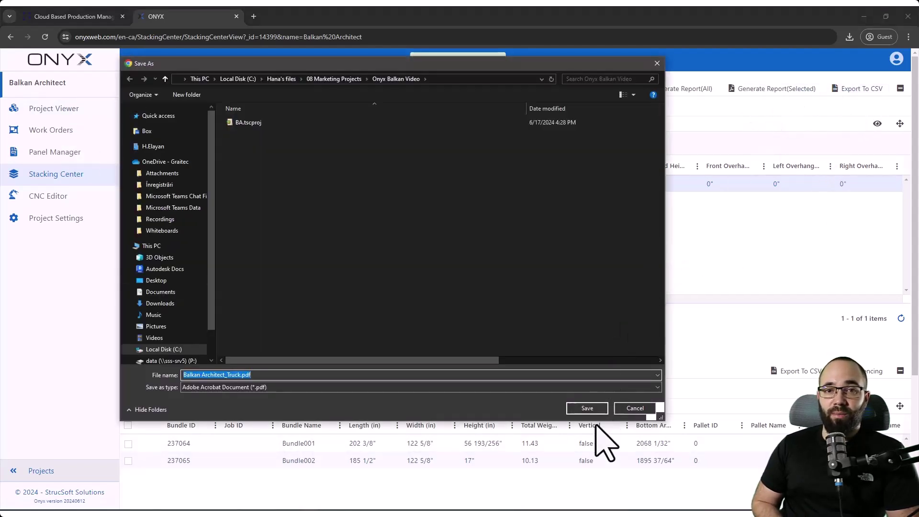
left_click(589, 409)
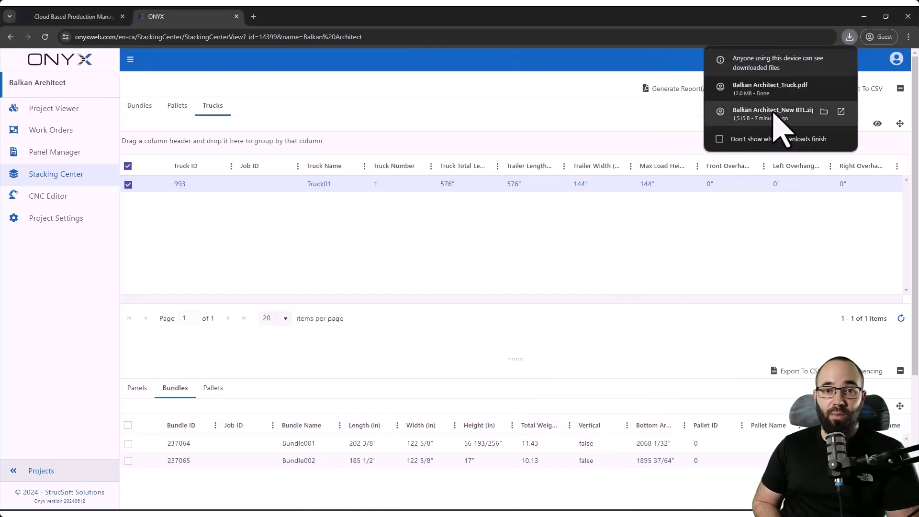
left_click(781, 87)
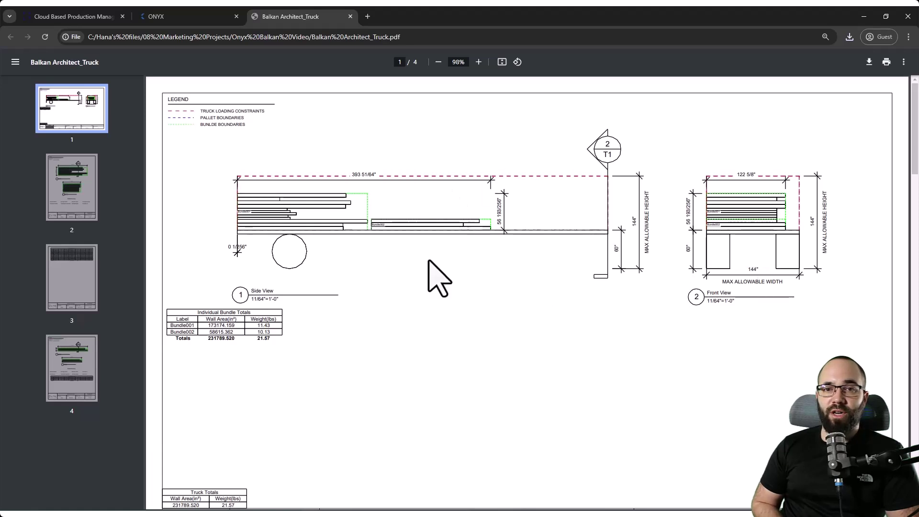
scroll(429, 261, "down", 1)
scroll(431, 291, "down", 3)
scroll(430, 291, "down", 6)
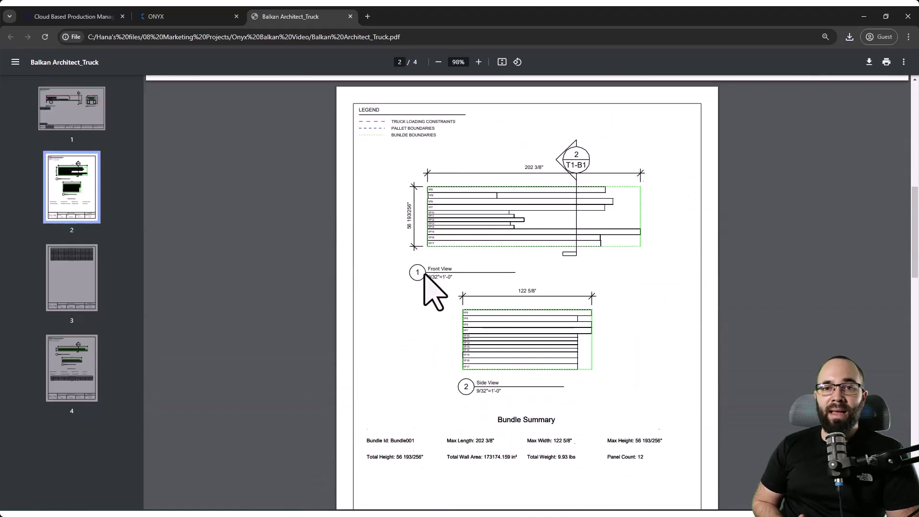
scroll(431, 291, "down", 1)
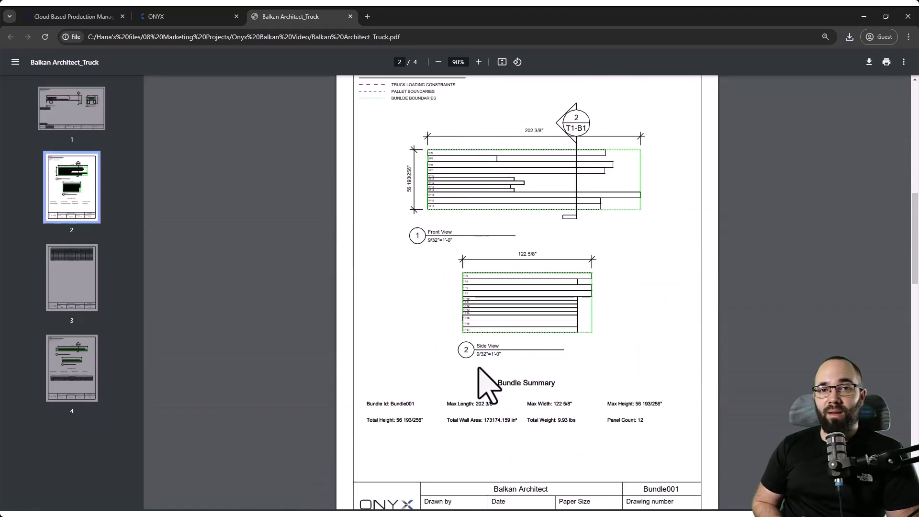
scroll(498, 295, "down", 6)
scroll(497, 296, "down", 2)
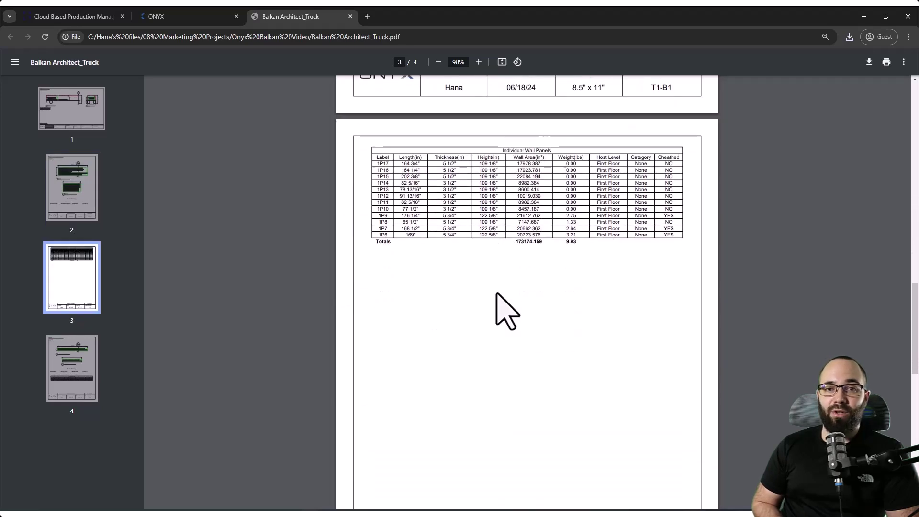
scroll(498, 296, "down", 1)
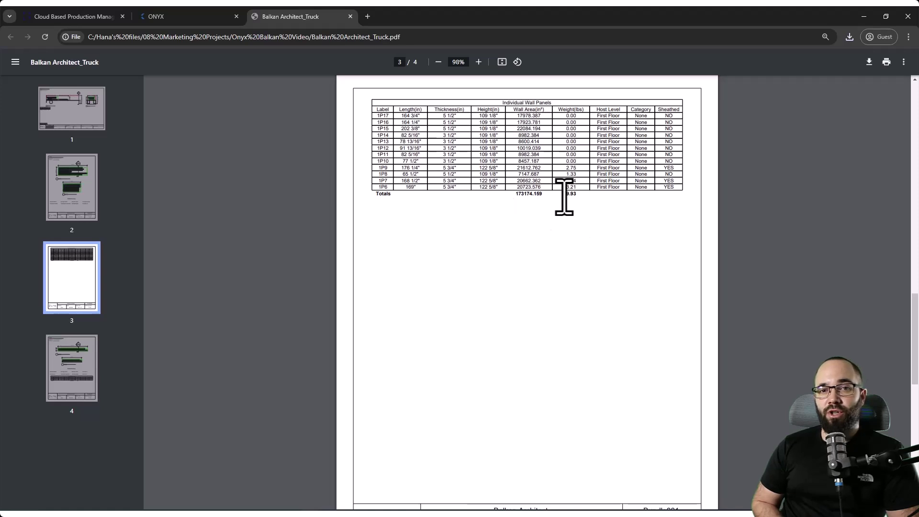
scroll(564, 198, "down", 1)
scroll(570, 245, "down", 4)
scroll(570, 245, "down", 2)
scroll(567, 237, "up", 1)
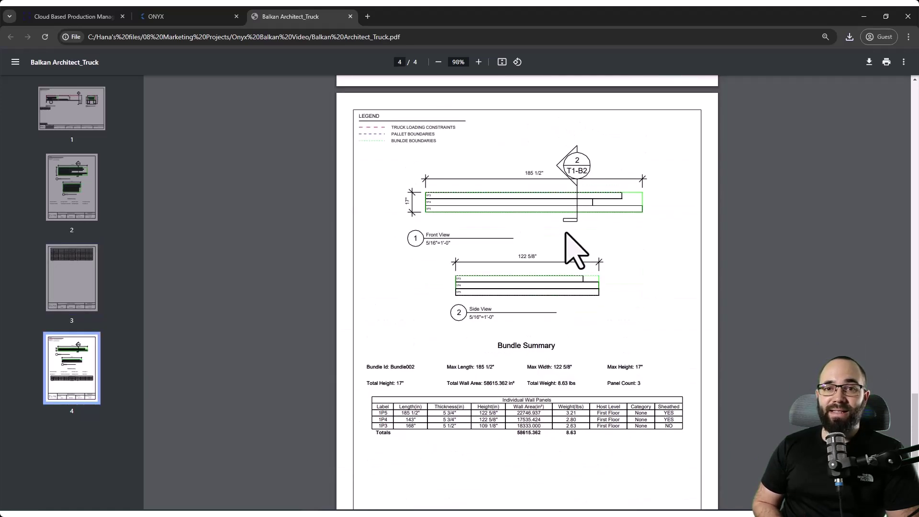
scroll(566, 232, "down", 1)
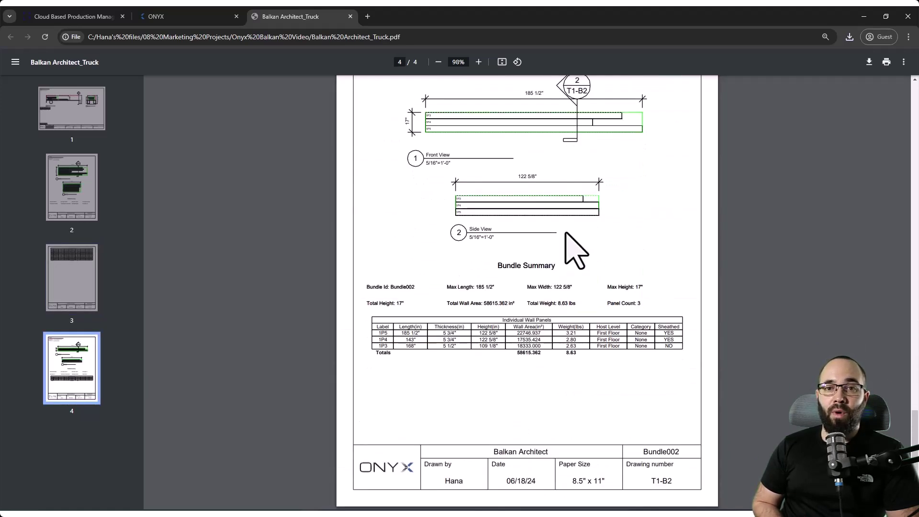
Step: Close the Balkan Architect_Truck PDF tab after reviewing its four pages
left_click(349, 15)
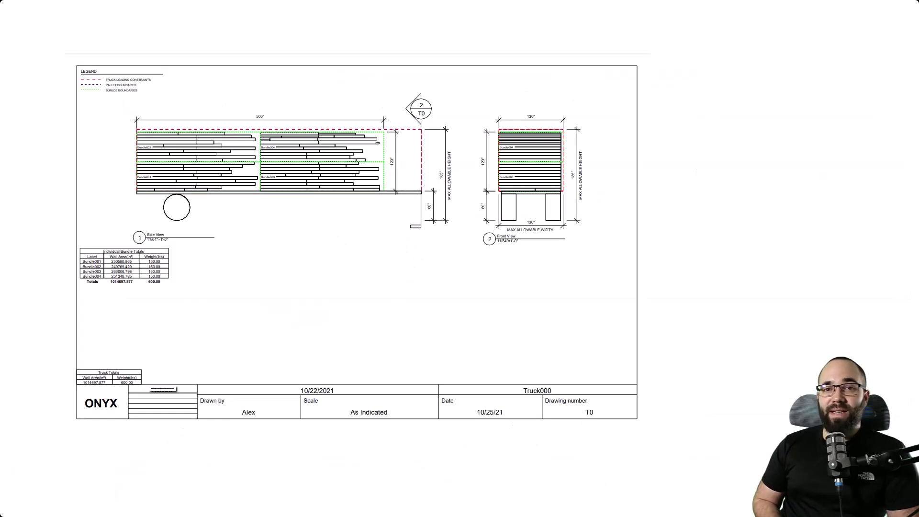